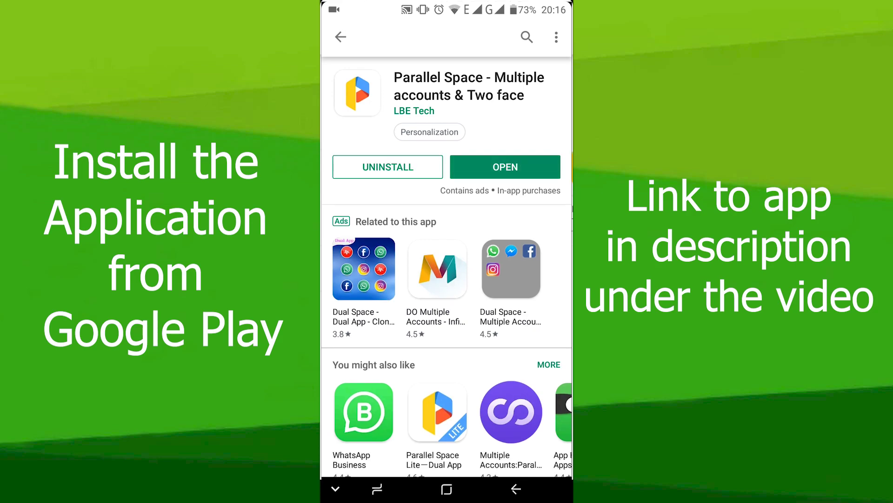
Launch Parallel Space from Play Store, granting storage, telephone and location permissions
{"action": "left_click", "coordinate": [506, 167]}
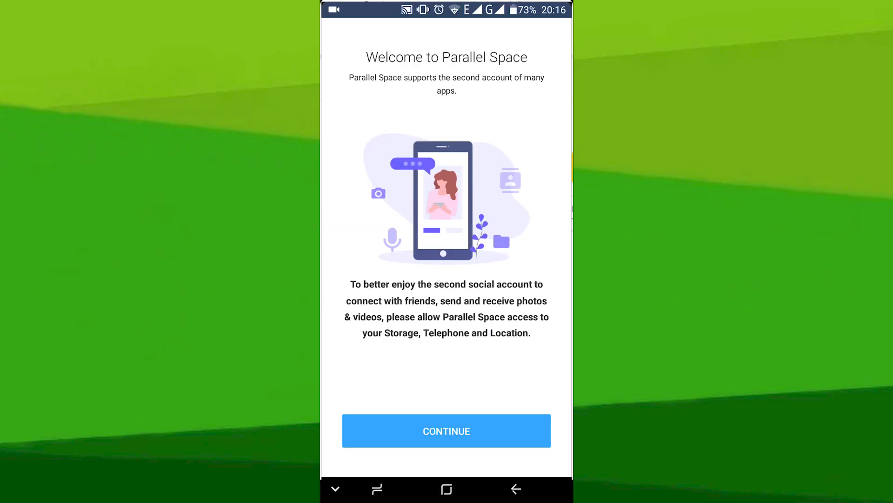
{"action": "left_click", "coordinate": [511, 287]}
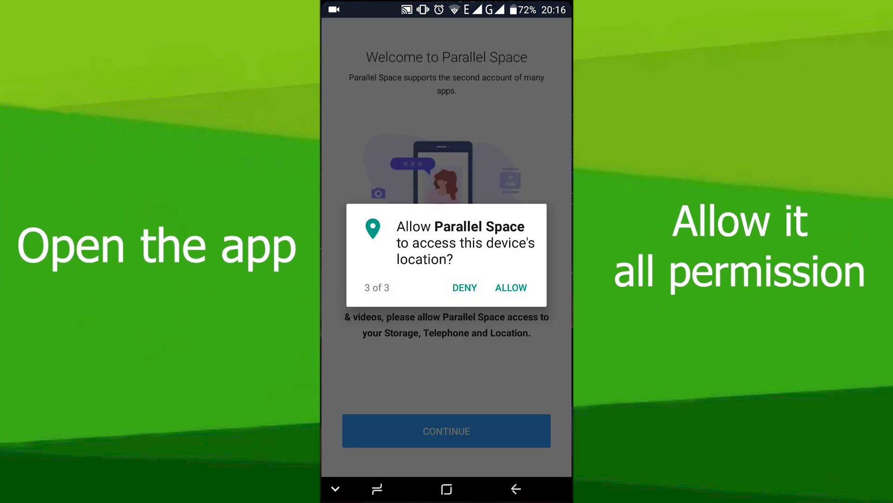
{"action": "left_click", "coordinate": [510, 287]}
{"action": "left_click", "coordinate": [445, 431]}
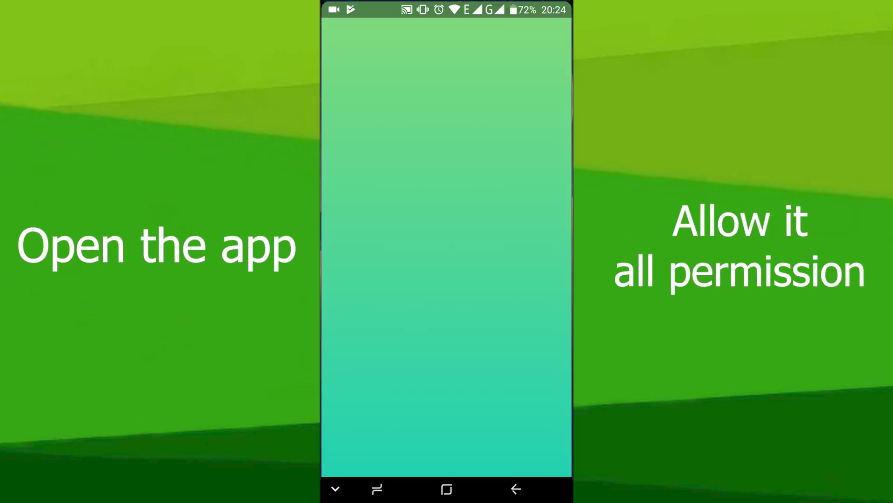
Clone the checked WhatsApp with 'Add to Parallel Space (1)'
{"action": "left_click", "coordinate": [446, 410]}
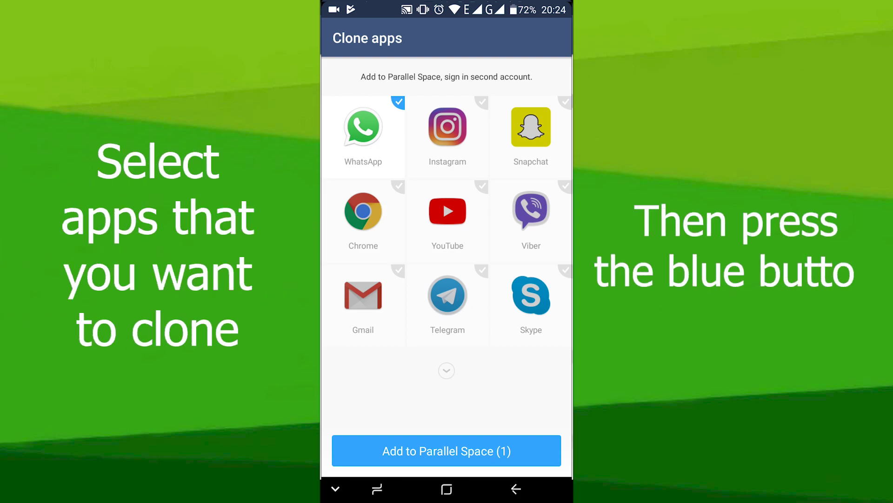
{"action": "left_click", "coordinate": [446, 451]}
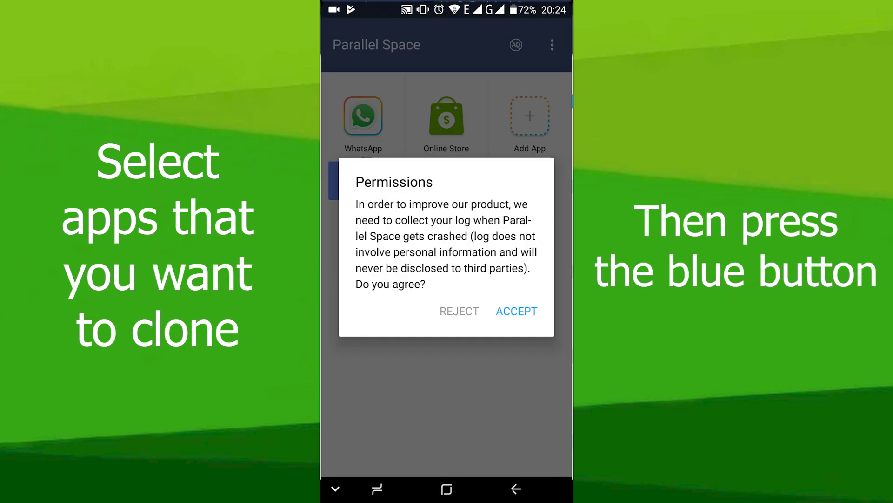
Accept crash log collection and create a WhatsApp+ home-screen shortcut for the cloned WhatsApp
{"action": "left_click", "coordinate": [517, 310]}
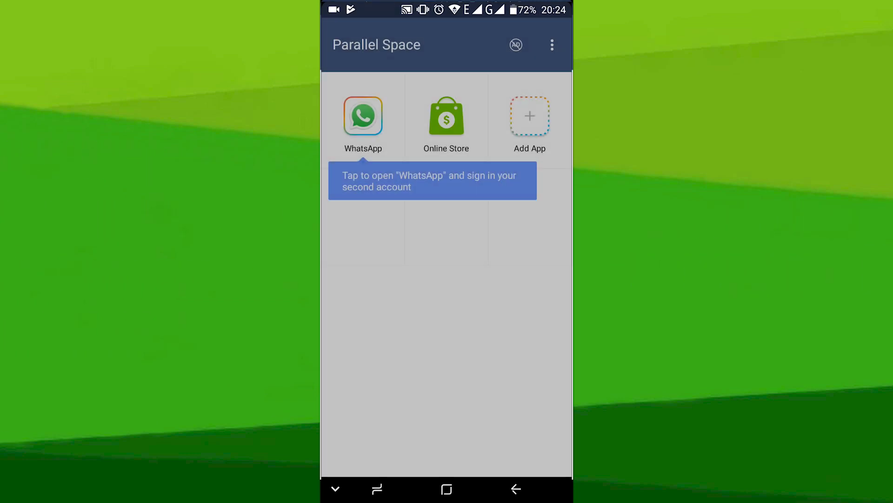
{"action": "left_click_drag", "start_coordinate": [364, 116], "coordinate": [395, 44]}
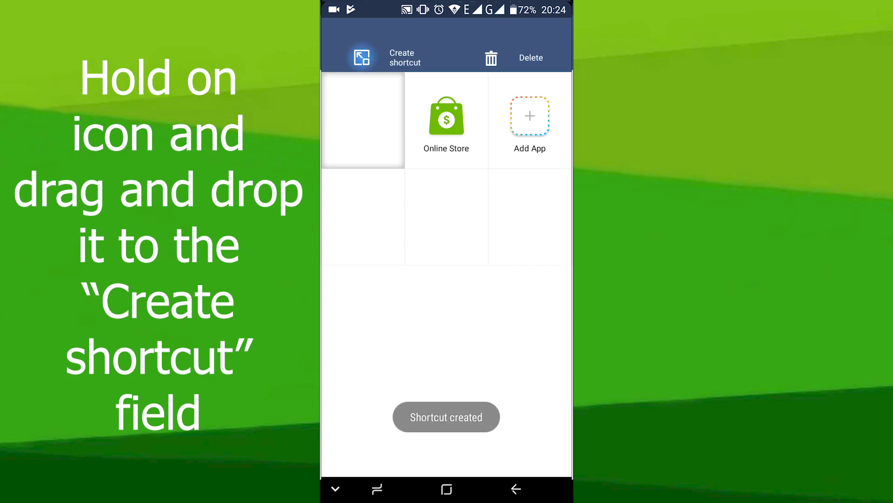
{"action": "left_click", "coordinate": [446, 489]}
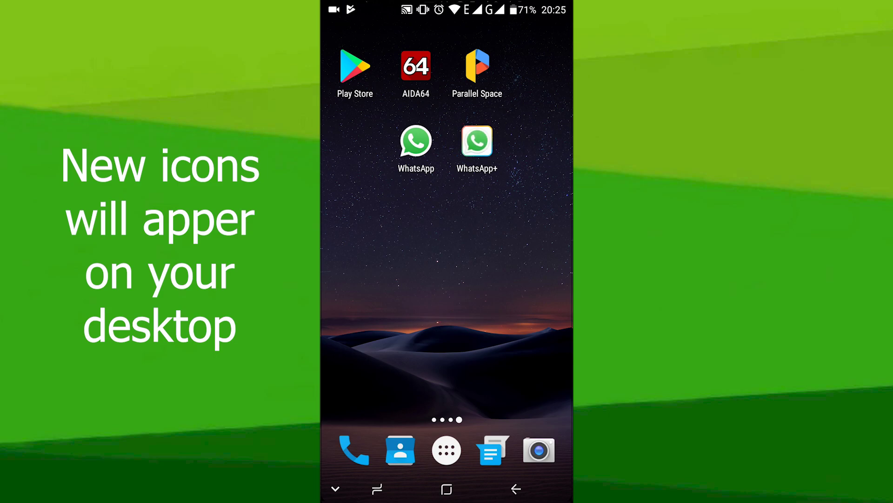
Check the original WhatsApp, then start the clone from the WhatsApp+ shortcut
{"action": "left_click", "coordinate": [416, 142]}
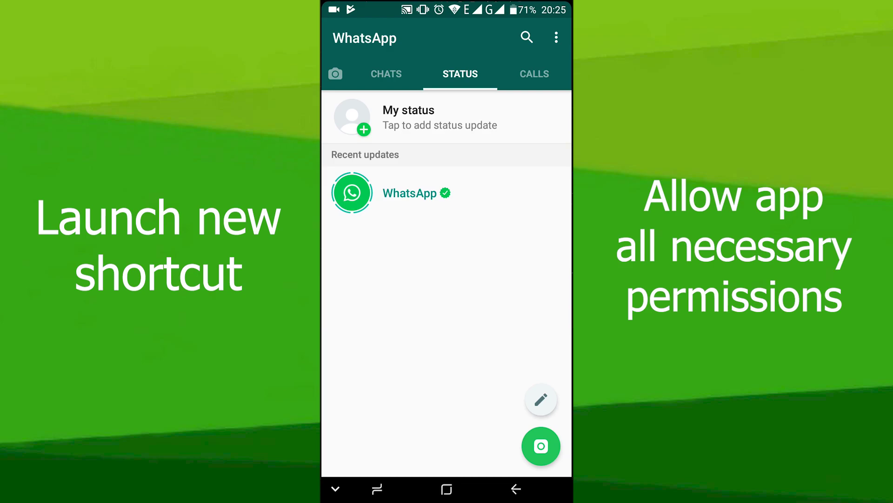
{"action": "left_click", "coordinate": [447, 489]}
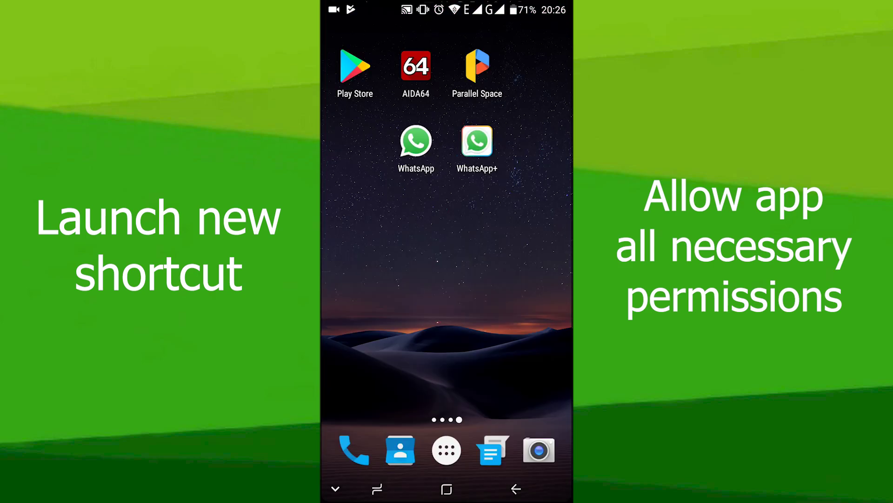
{"action": "left_click", "coordinate": [477, 141]}
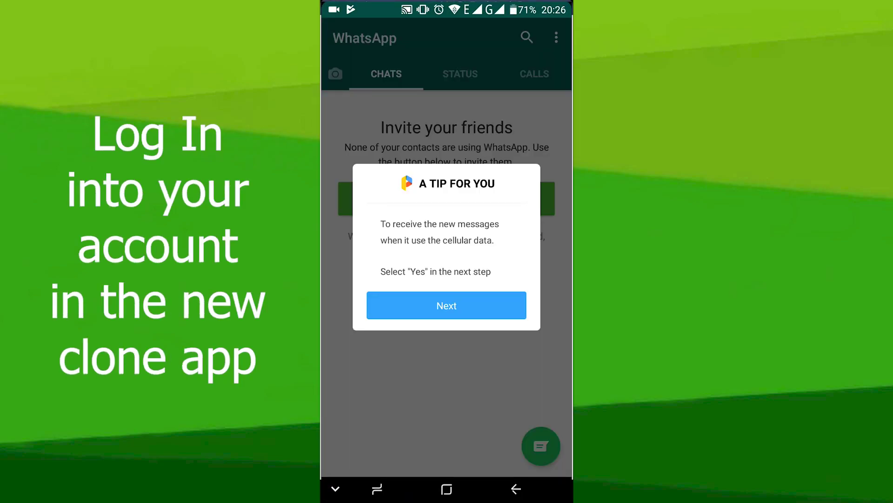
Skip the cellular-data tip, exempt the clone from battery optimization, and view its Status, Chats and Settings
{"action": "left_click", "coordinate": [447, 305]}
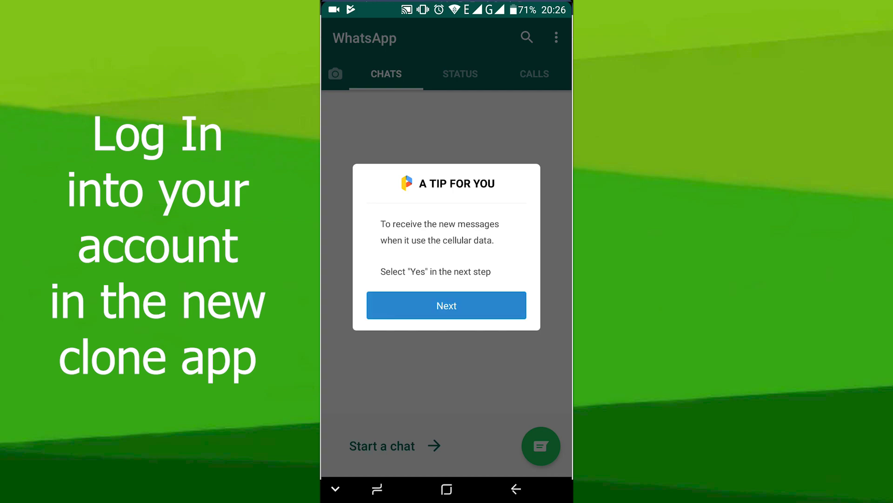
{"action": "left_click", "coordinate": [524, 286]}
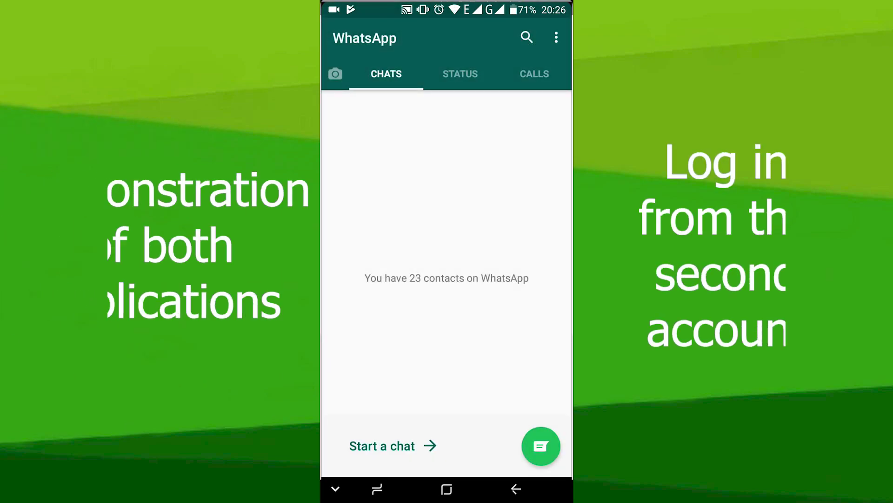
{"action": "left_click", "coordinate": [460, 73]}
{"action": "left_click", "coordinate": [386, 73]}
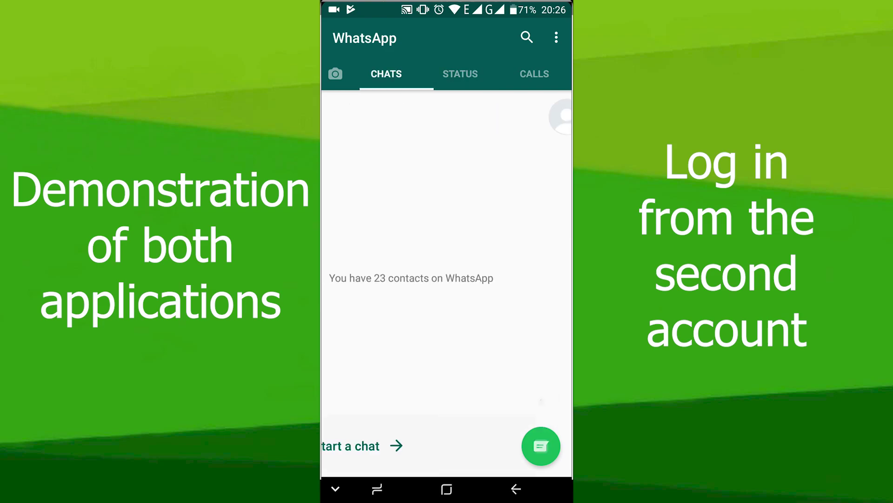
{"action": "left_click", "coordinate": [556, 38]}
{"action": "left_click", "coordinate": [462, 170]}
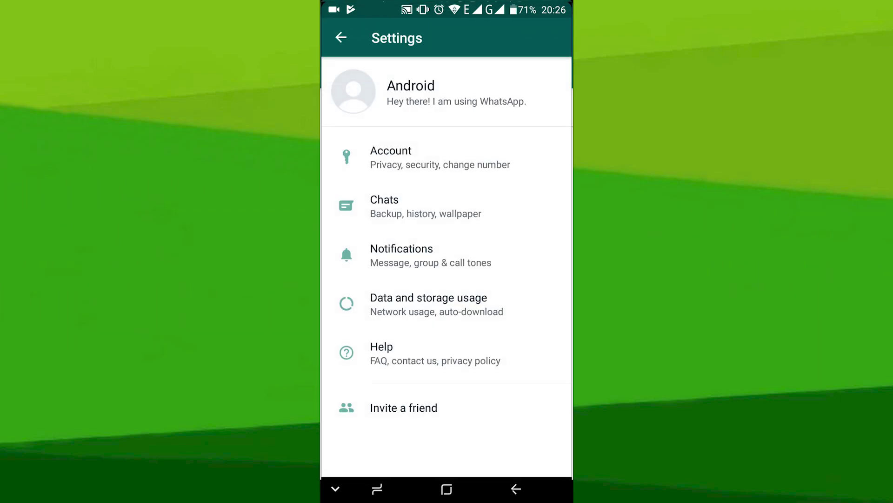